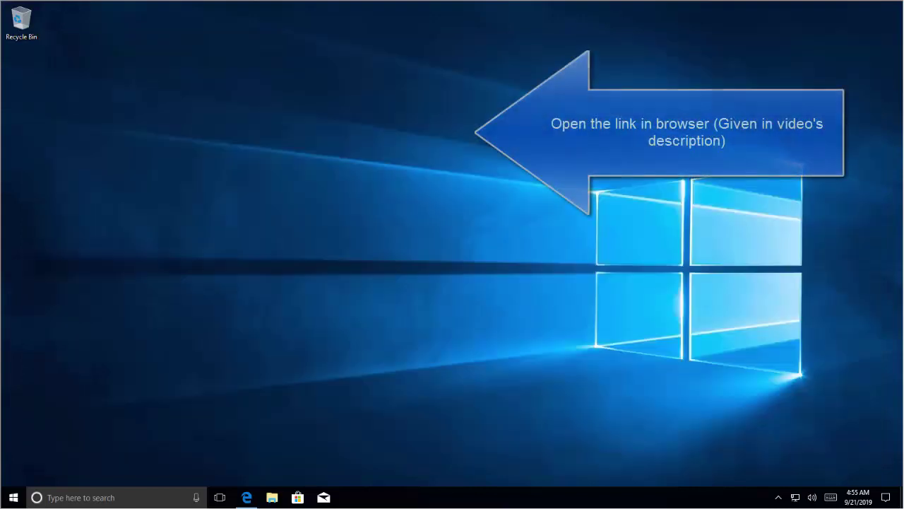
# - In Edge, download the 5.0 MB ReflectDLHF.exe home-use Free installer from macrium.com without entering an email
pyautogui.click(247, 497)
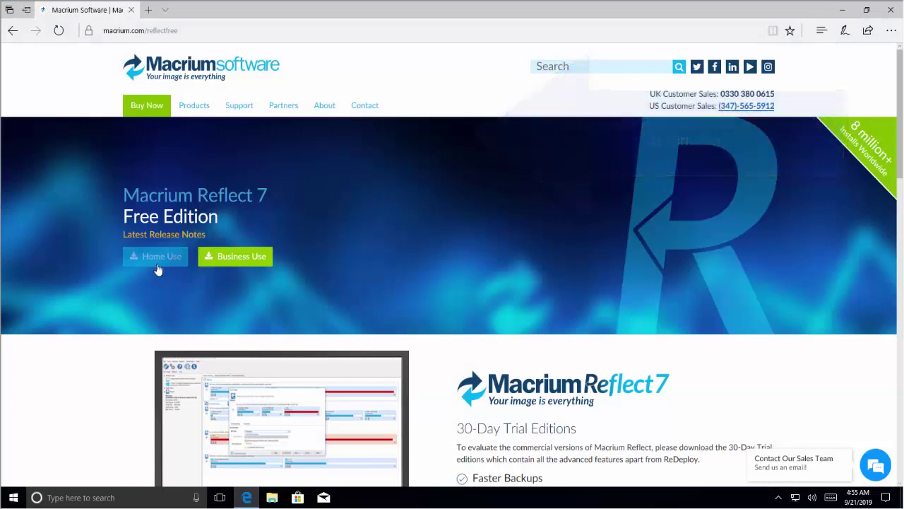
pyautogui.click(159, 268)
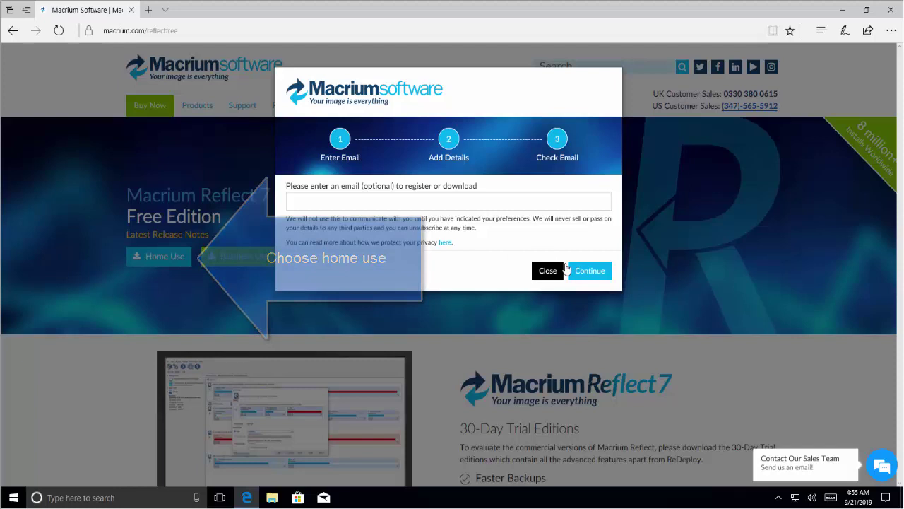
pyautogui.click(587, 273)
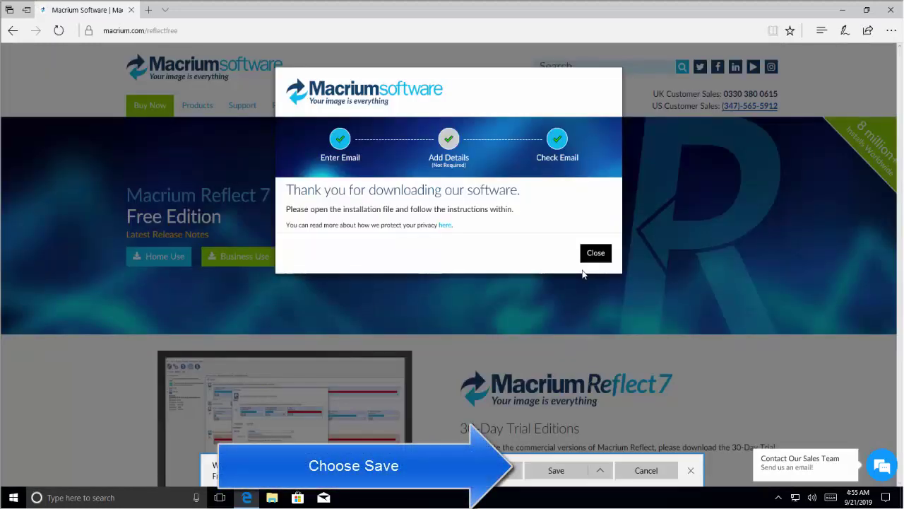
pyautogui.click(556, 470)
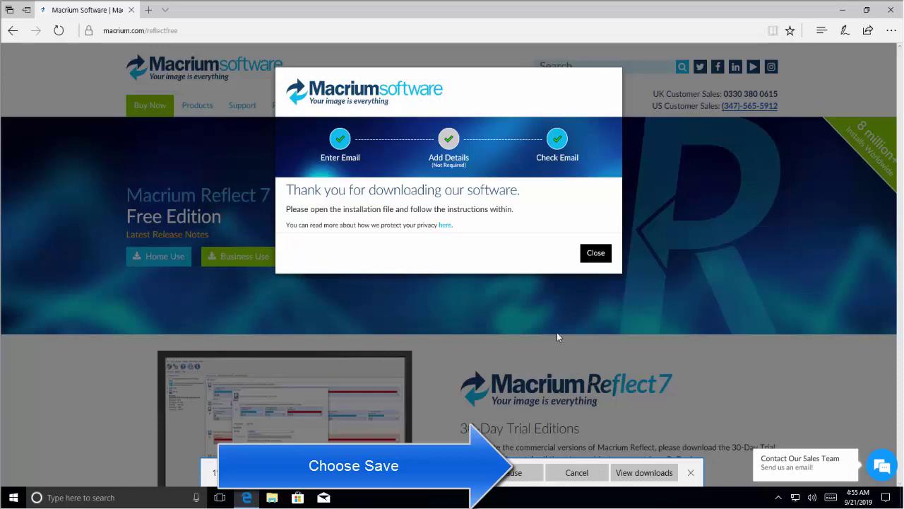
pyautogui.click(596, 254)
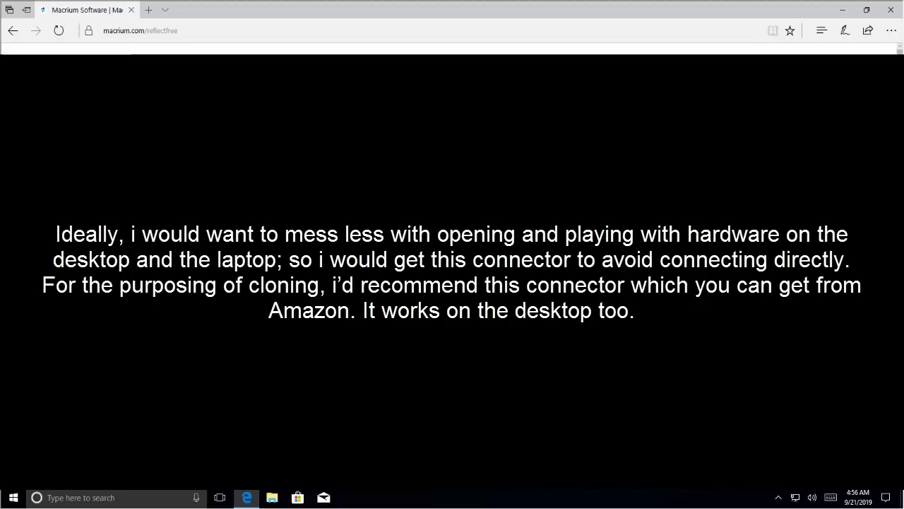
# - Open the Amazon page for the StarTech USB 3.0 to SATA IDE Adapter in a new tab
pyautogui.click(148, 10)
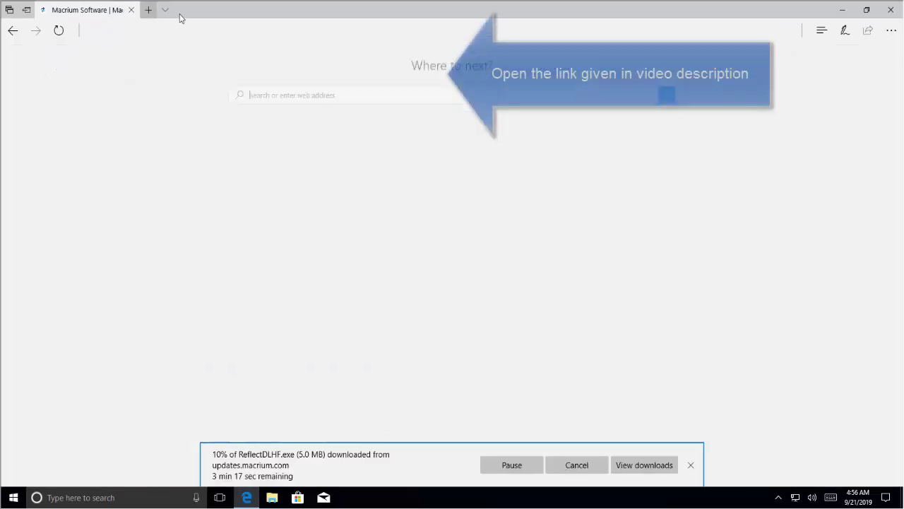
pyautogui.hotkey('ctrl', 'v')
pyautogui.press('Escape')
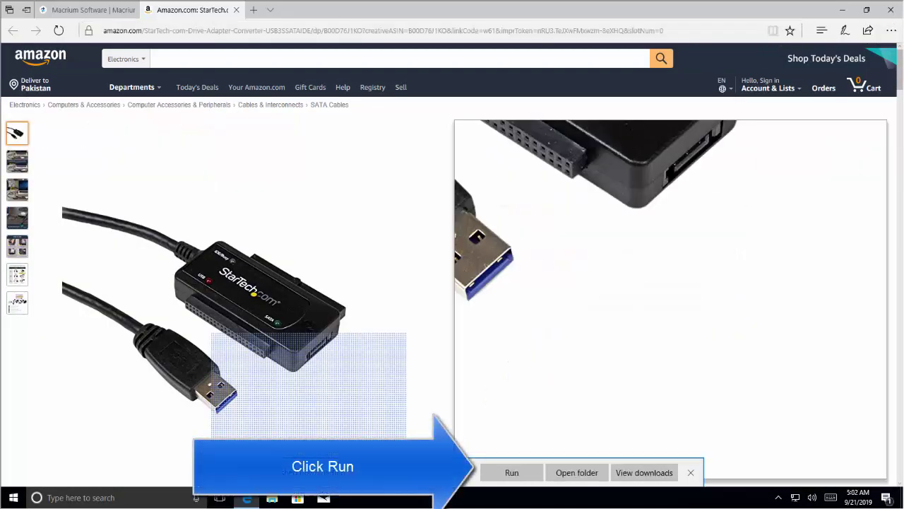
# - Run ReflectDLHF.exe and download the Free edition package so the 7.2.4440 64-bit installer opens
pyautogui.click(522, 472)
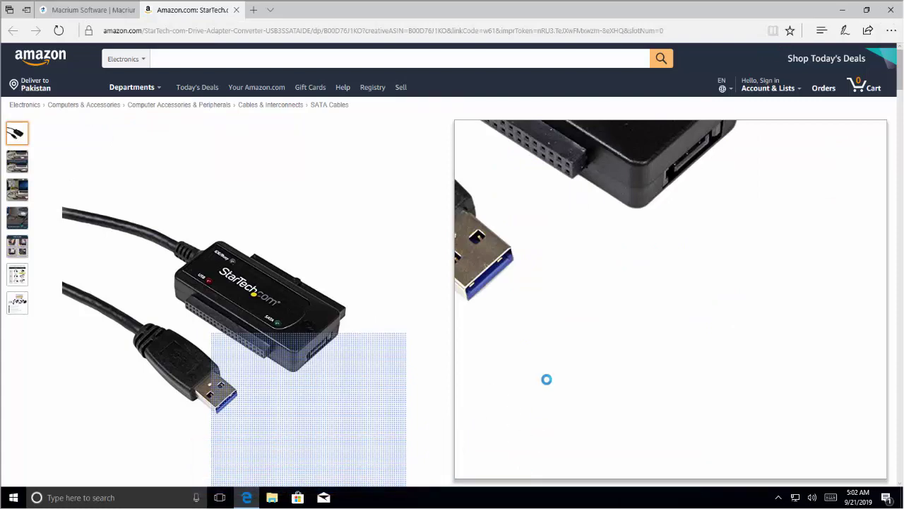
pyautogui.click(840, 12)
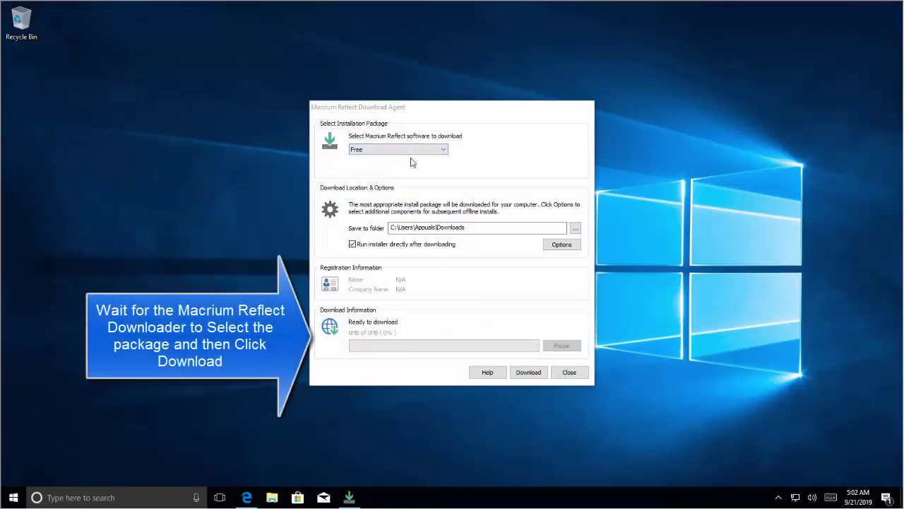
pyautogui.click(531, 373)
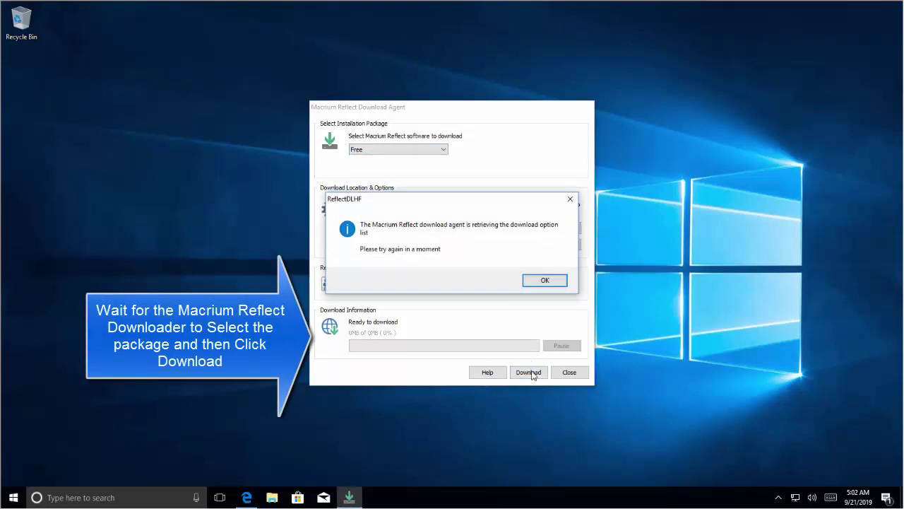
pyautogui.click(544, 280)
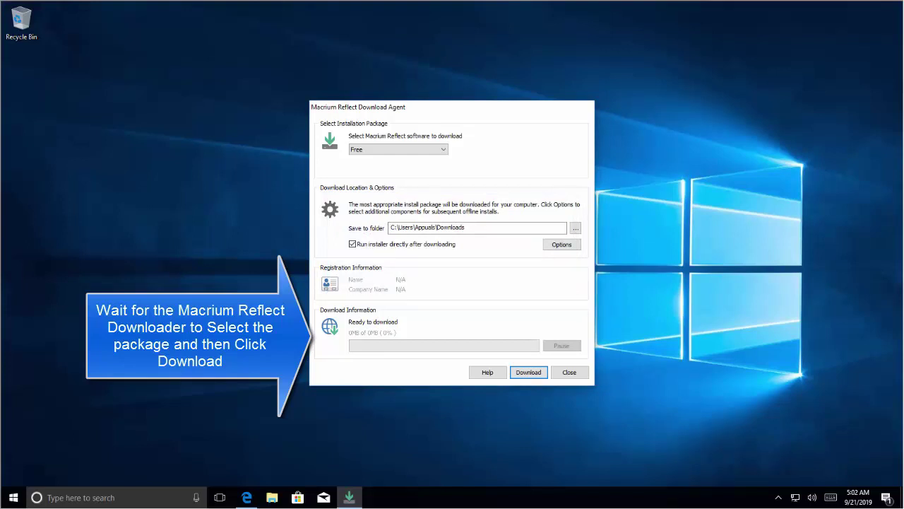
pyautogui.click(528, 372)
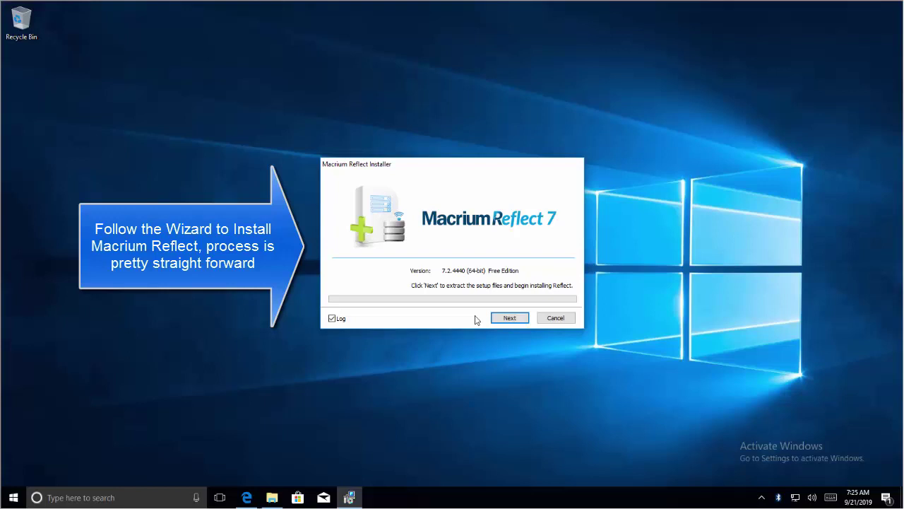
# - Install Macrium Reflect Free with the Home licence, registration unticked and default Custom Setup options
pyautogui.click(504, 319)
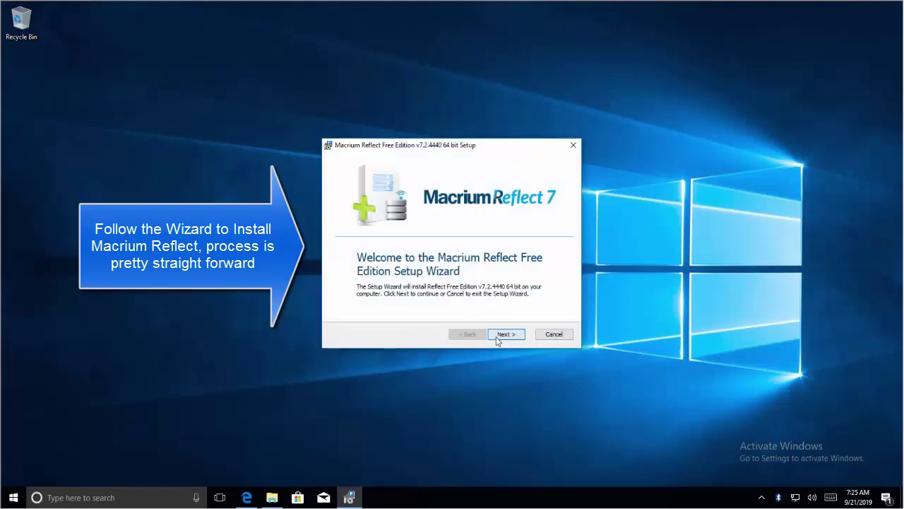
pyautogui.click(496, 336)
pyautogui.click(413, 294)
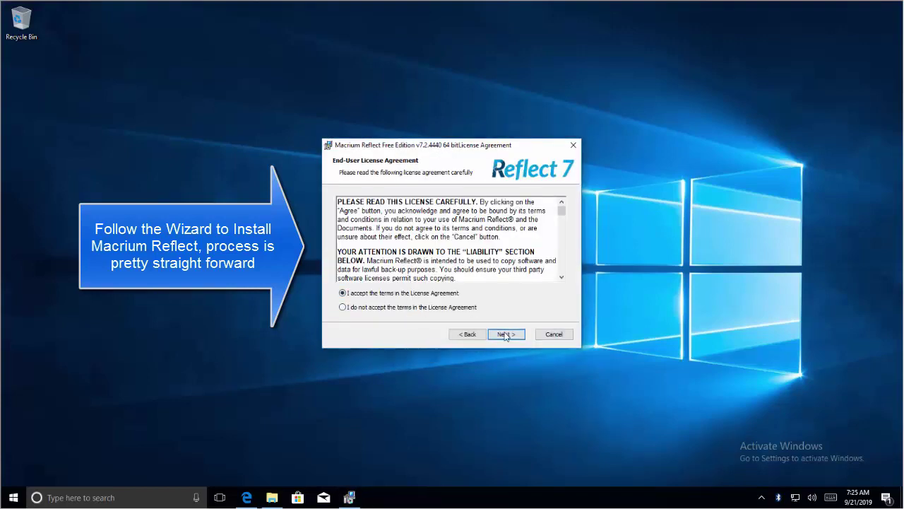
pyautogui.click(505, 335)
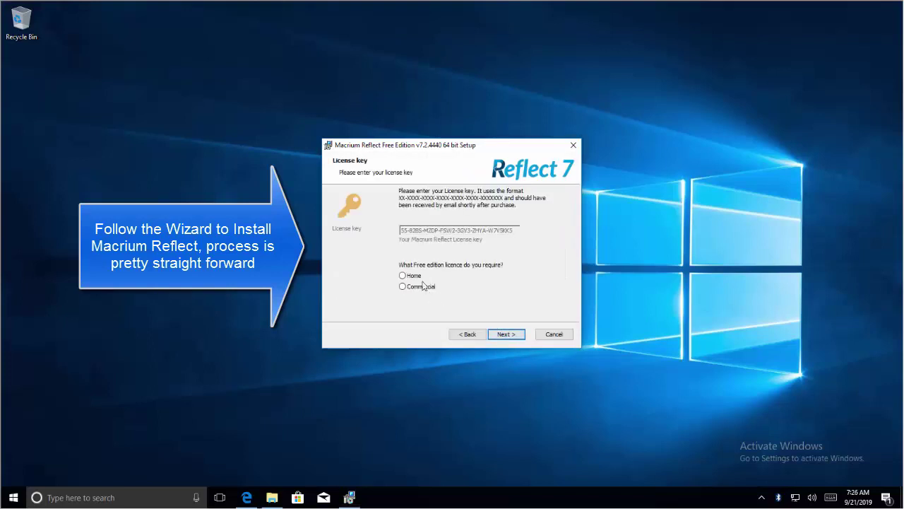
pyautogui.click(416, 277)
pyautogui.click(503, 334)
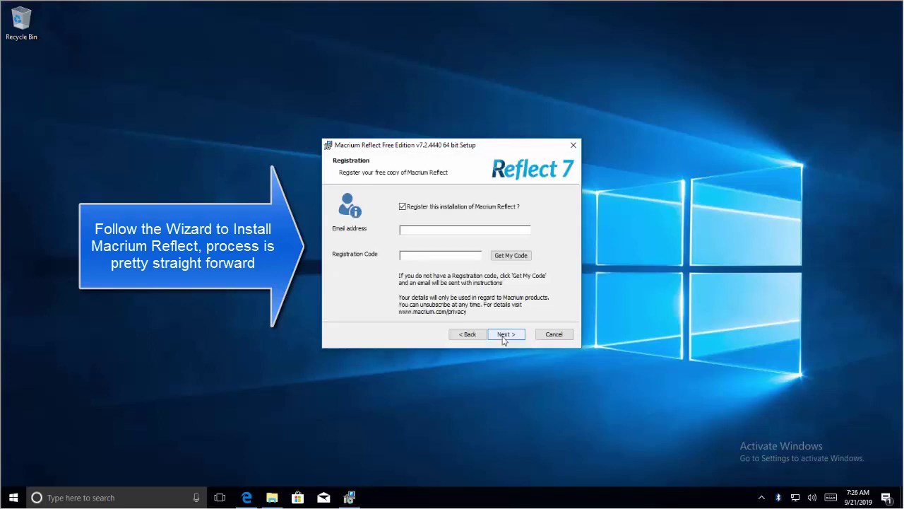
pyautogui.click(445, 206)
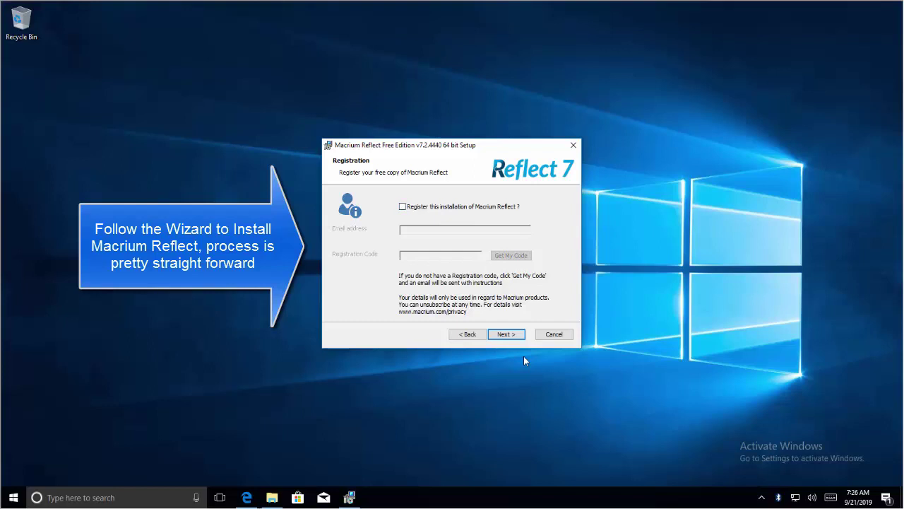
pyautogui.click(506, 335)
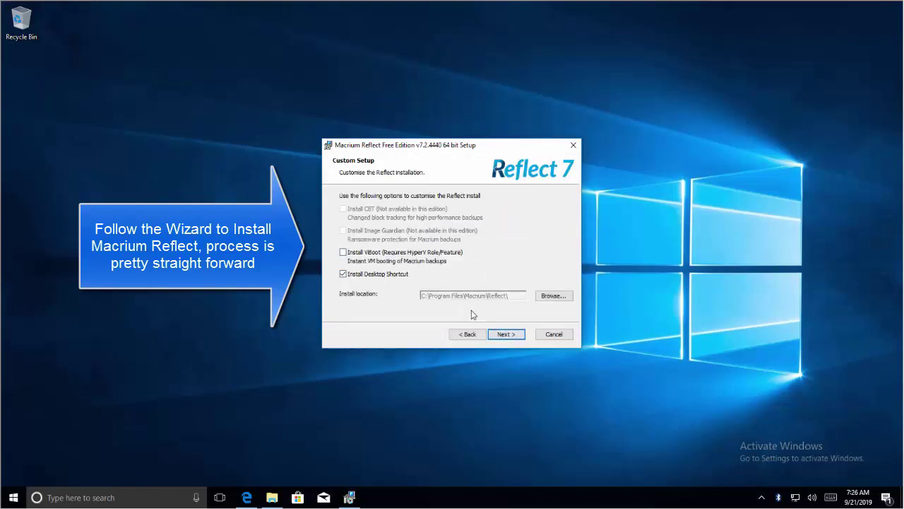
pyautogui.click(521, 337)
pyautogui.click(521, 334)
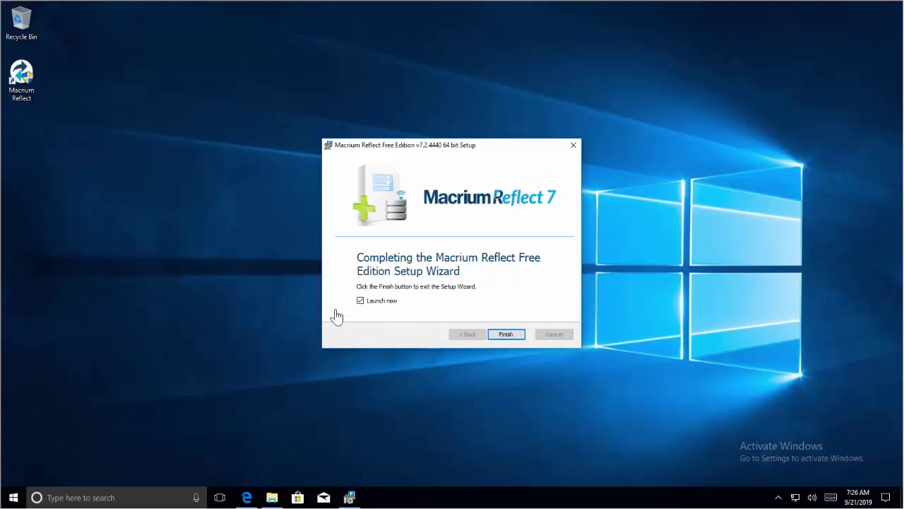
# - Finish the installer with Launch now ticked to open Macrium Reflect's Backup window
pyautogui.click(504, 333)
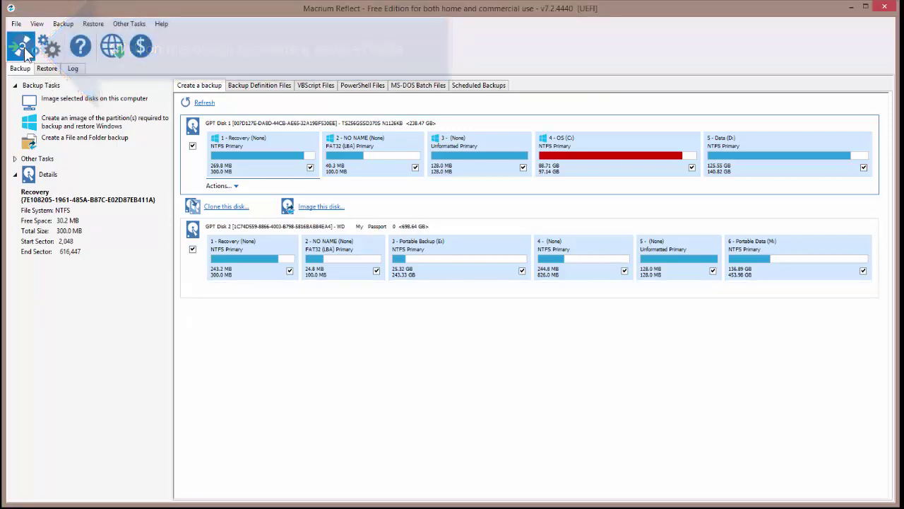
pyautogui.click(23, 53)
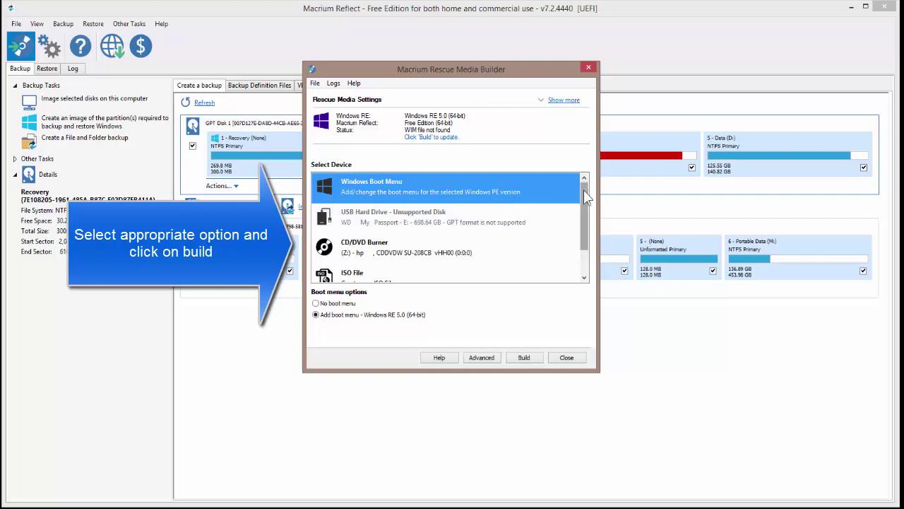
pyautogui.scroll(-1, 586, 198)
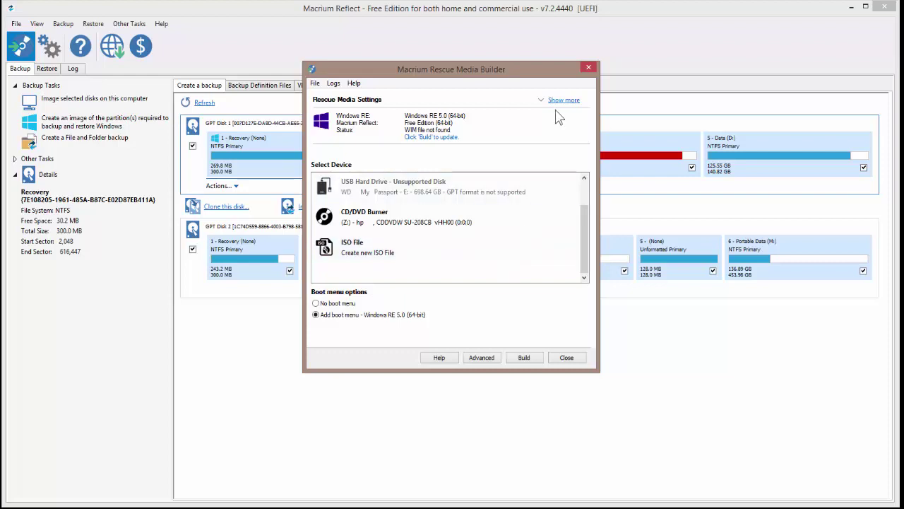
pyautogui.click(589, 69)
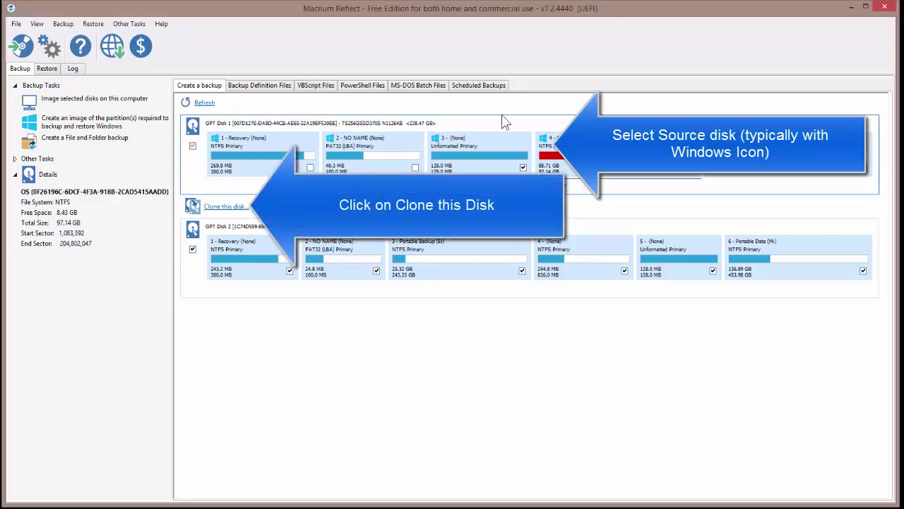
# - Choose Clone this disk for GPT Disk 1 and open the destination disk list
pyautogui.click(224, 206)
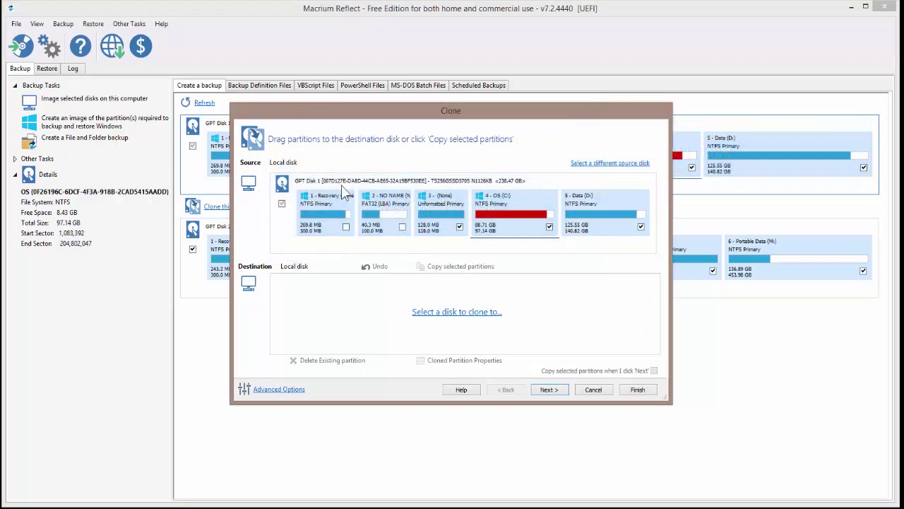
pyautogui.click(463, 318)
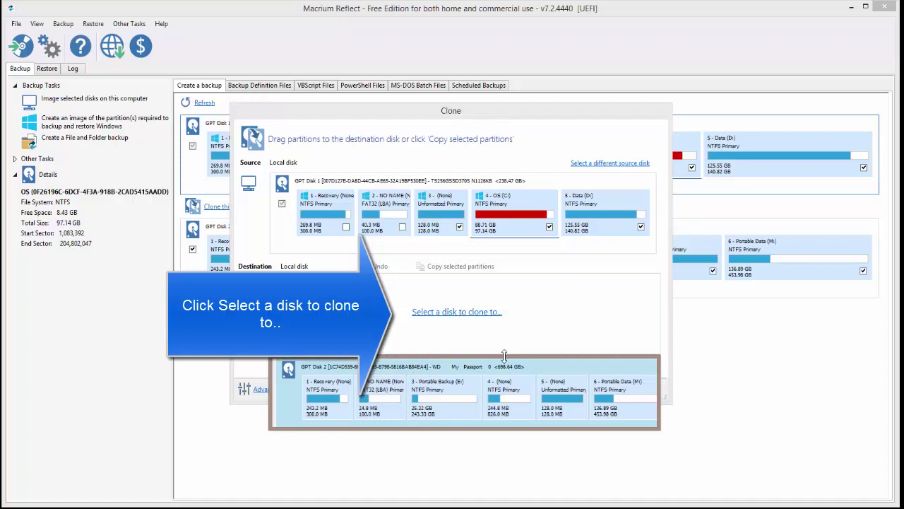
# - Pick GPT Disk 2 as the clone destination disk
pyautogui.click(507, 374)
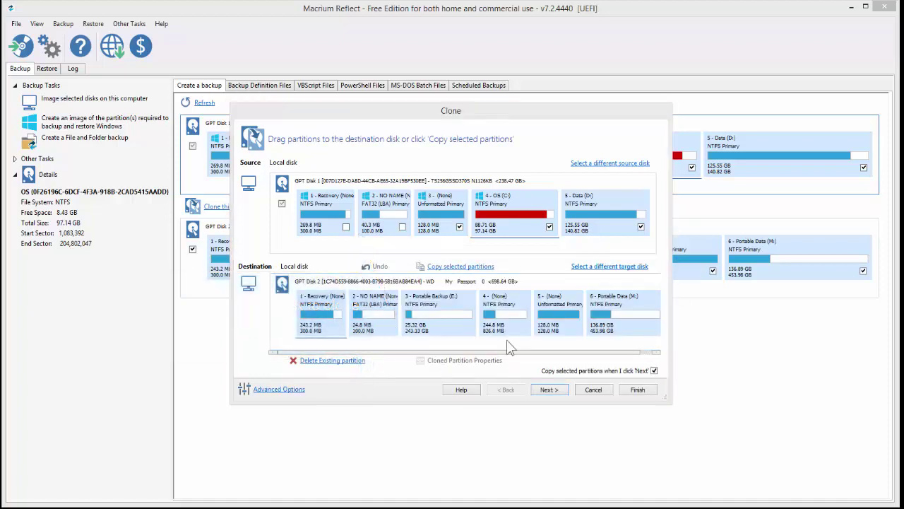